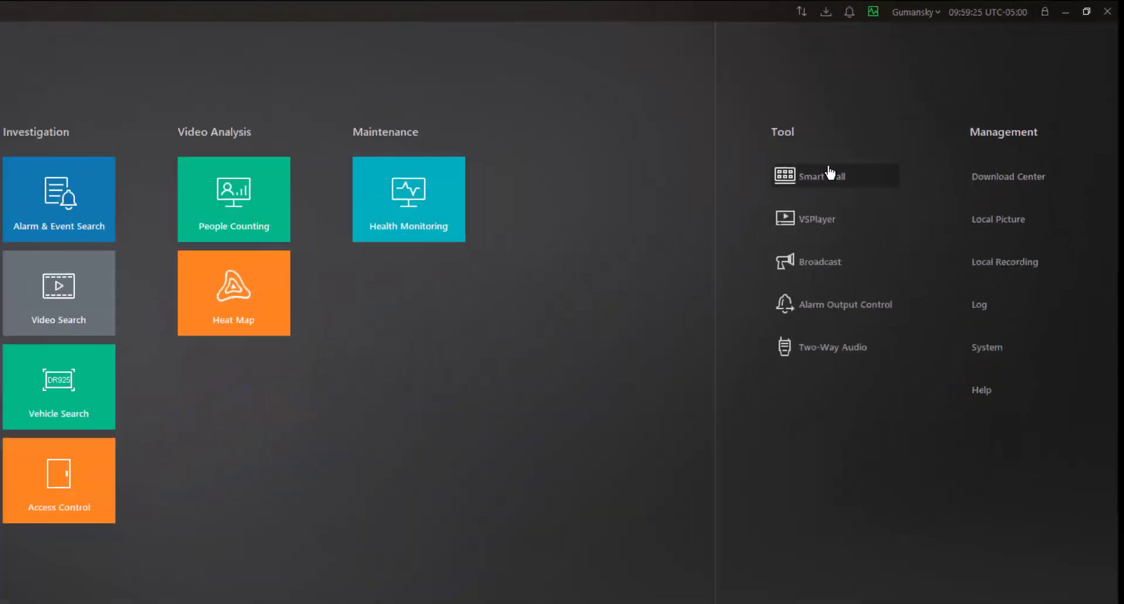
Open the Smart Wall tool for the COI SHOW ROOM wall and look over its window and wall display controls.
left_click(830, 174)
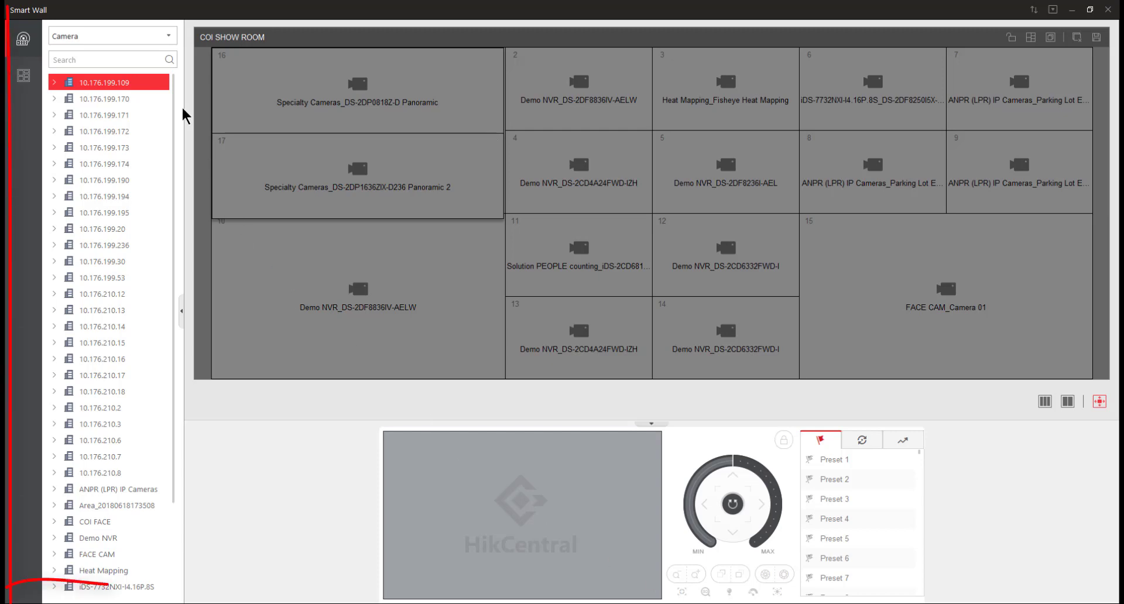
mouse_move(20, 42)
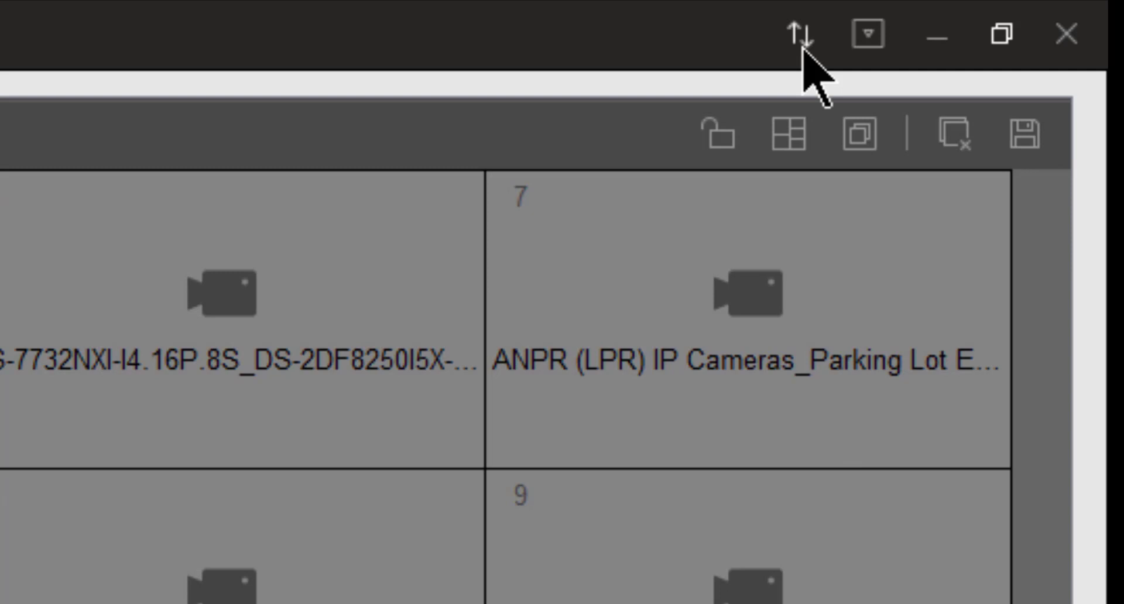
left_click(870, 46)
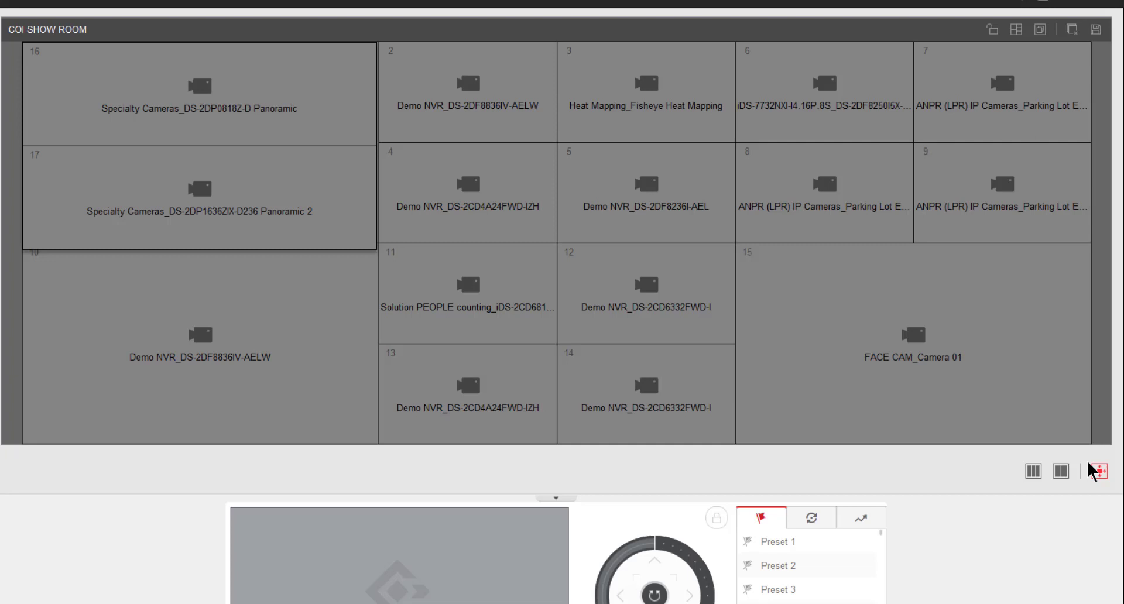
left_click(1098, 472)
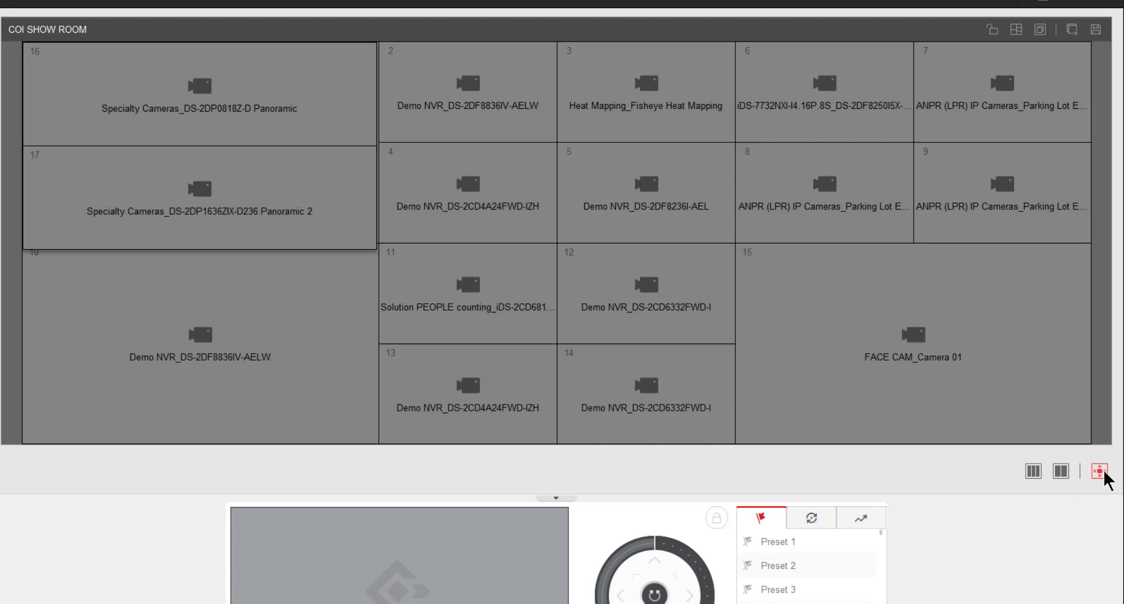
left_click(1033, 471)
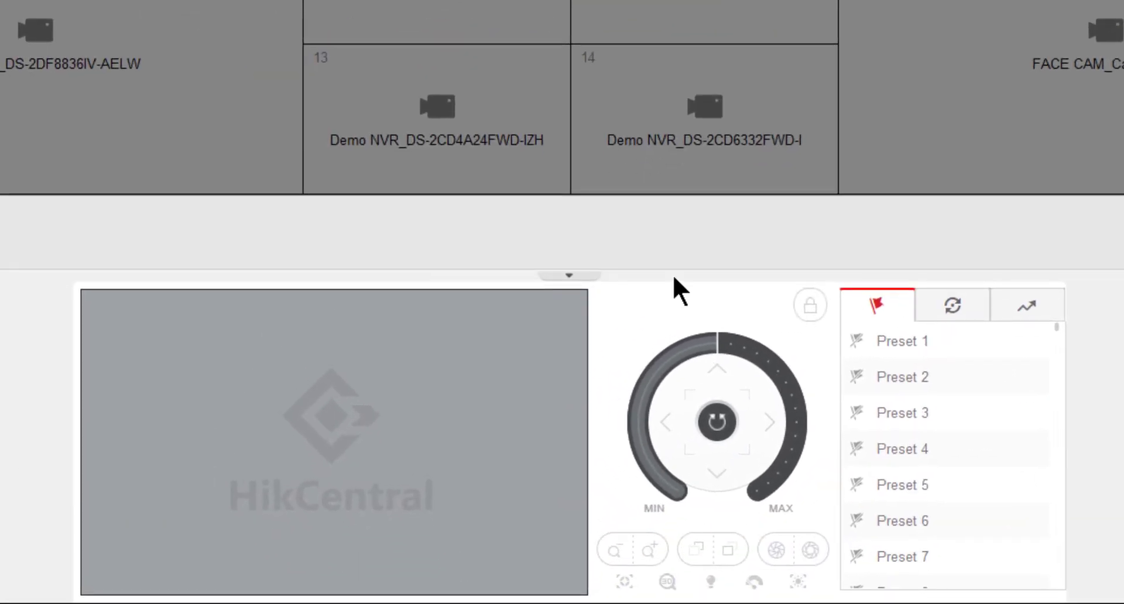
Preview window 13's camera live and show the DS-2CD4A24FWD-IZH stream status.
left_click(387, 137)
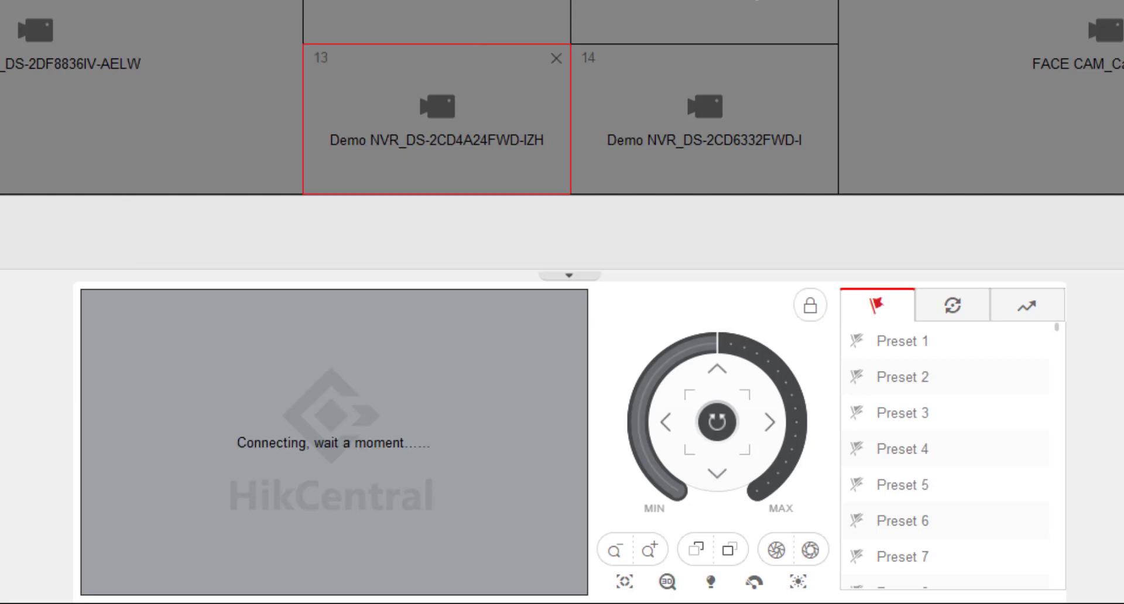
mouse_move(549, 496)
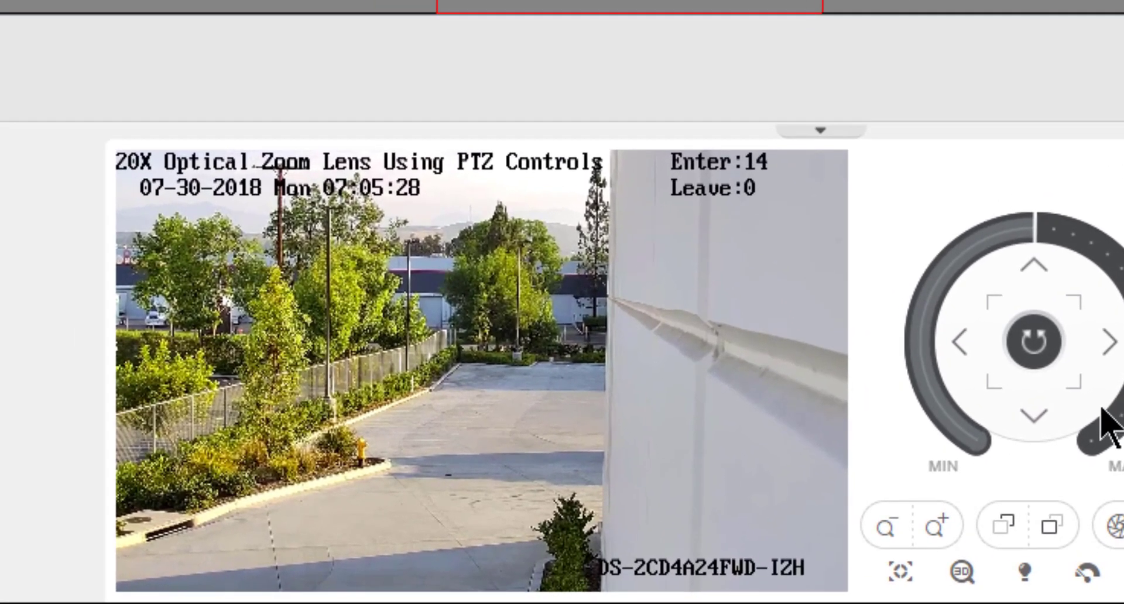
mouse_move(828, 556)
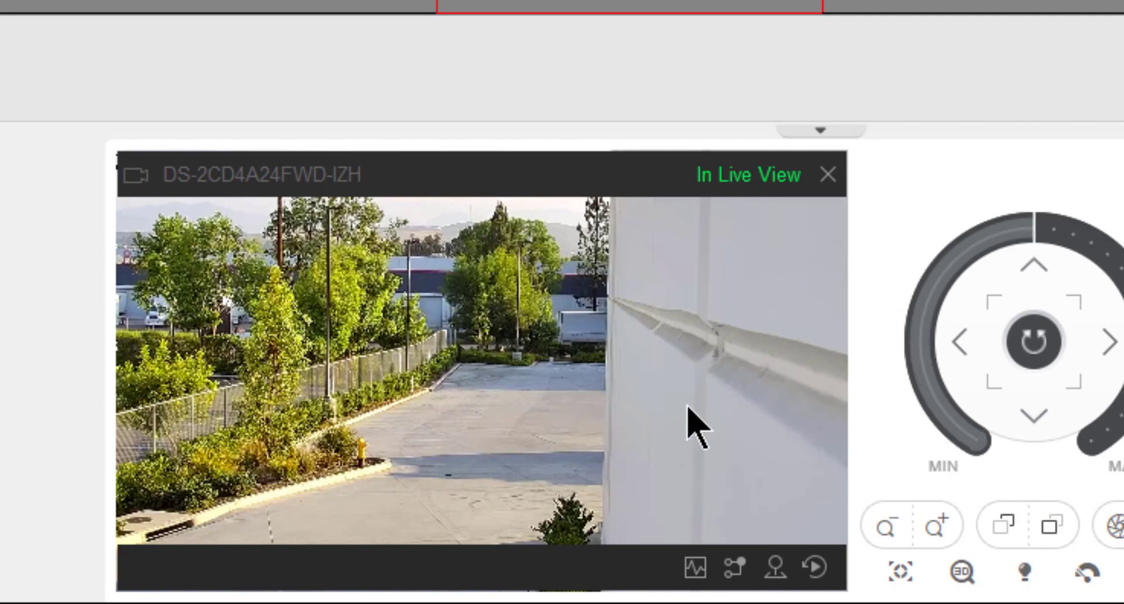
left_click(696, 567)
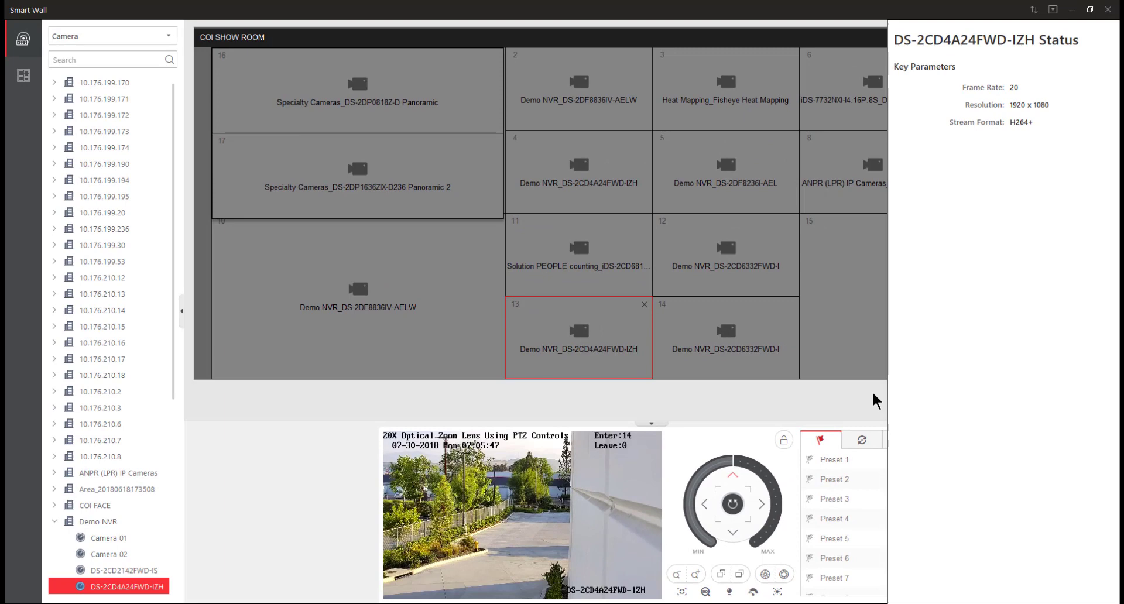
mouse_move(589, 525)
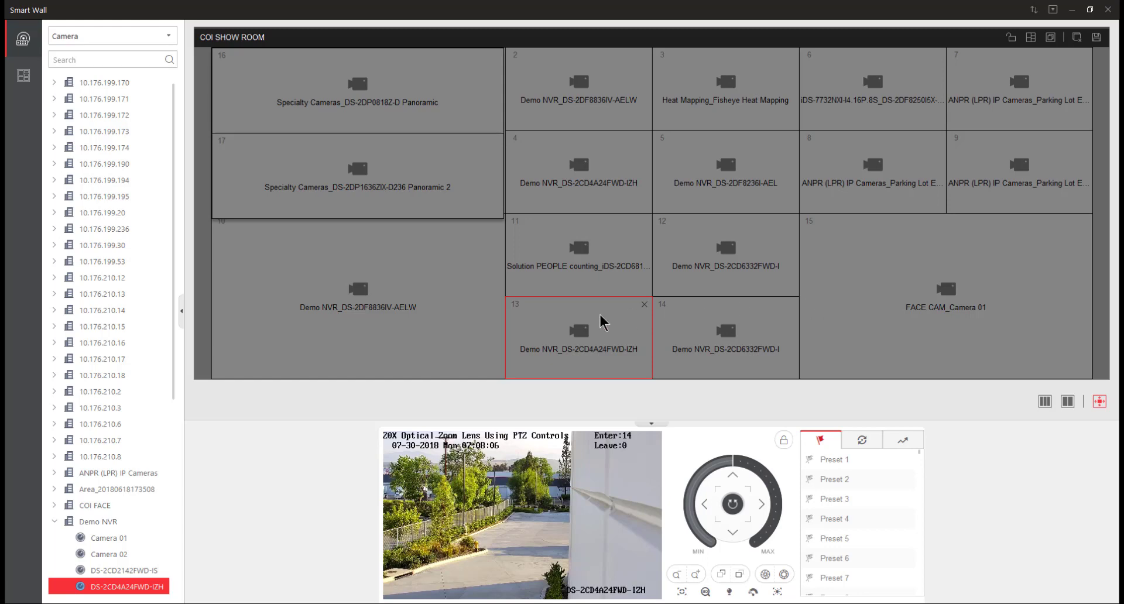
Clear window 13 and reassign Demo NVR's DS-2CD4A24FWD-IZH camera to it, and unlock window 12.
left_click(645, 305)
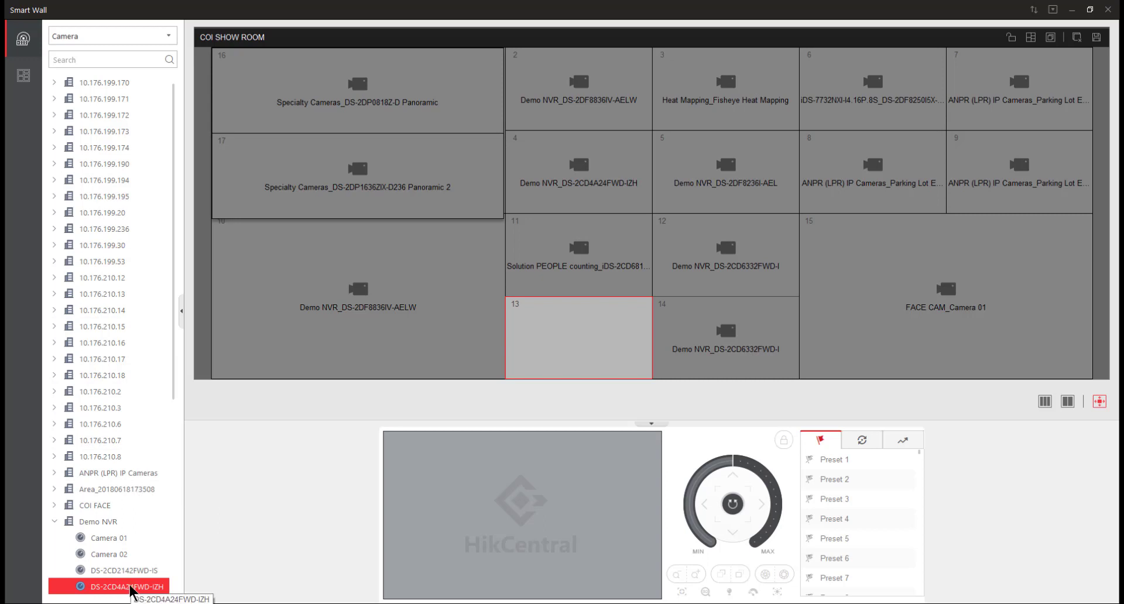
left_click_drag(130, 590, 558, 325)
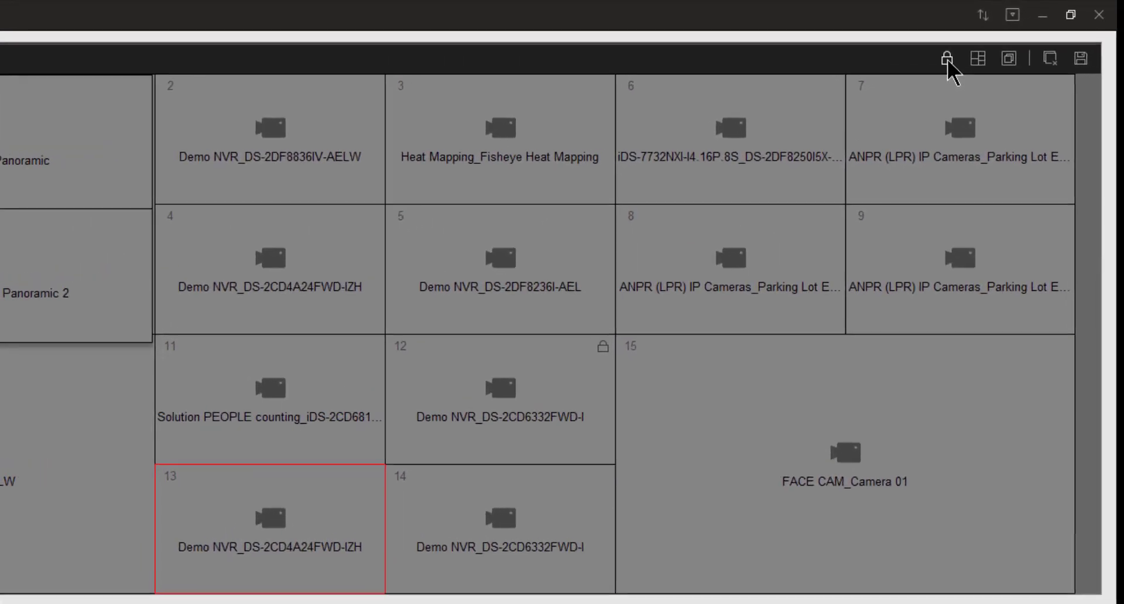
left_click(947, 59)
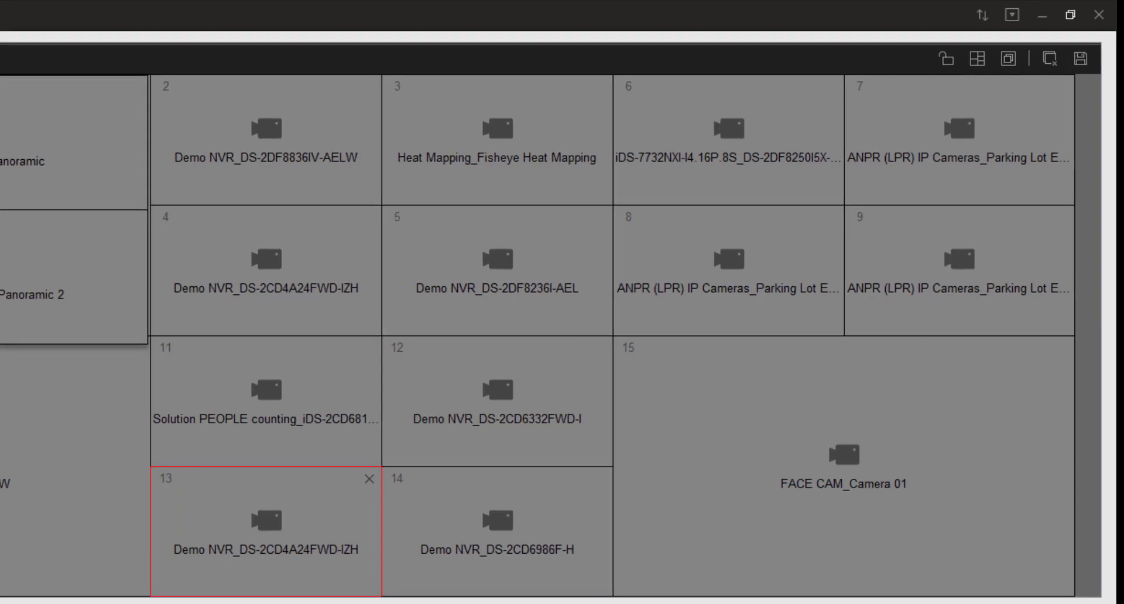
Divide window 15, showing FACE CAM_Camera 01, into four windows.
left_click_drag(665, 466, 836, 521)
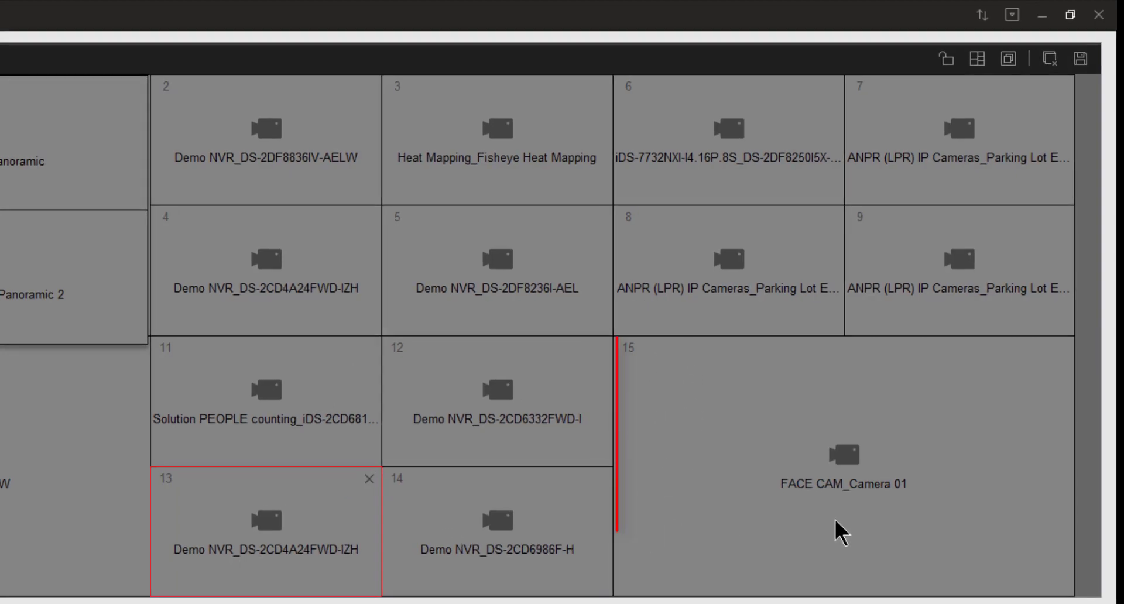
left_click(766, 414)
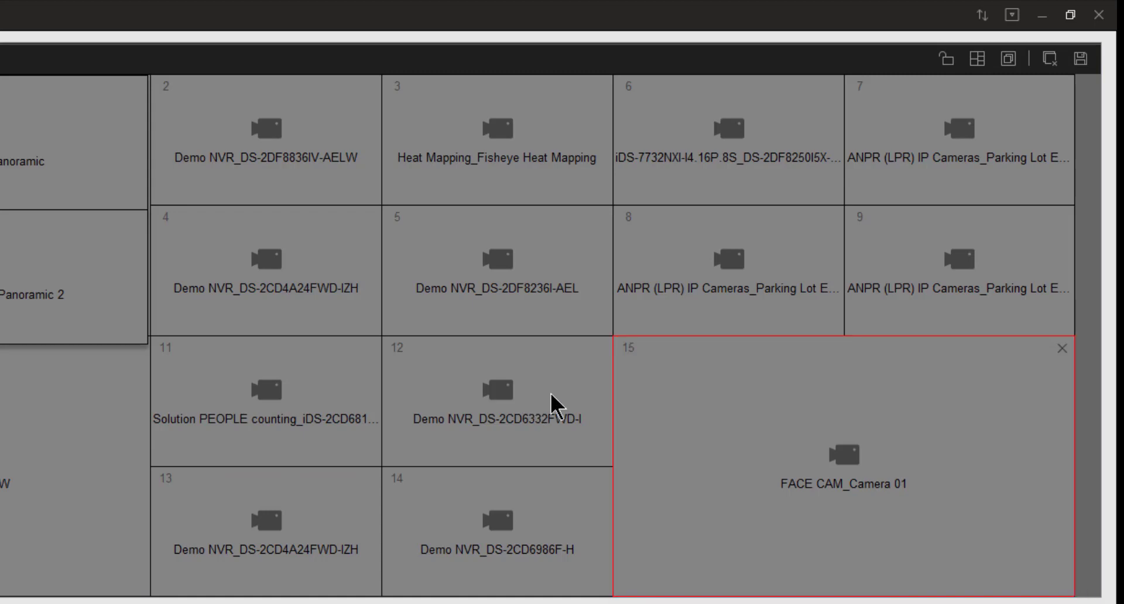
left_click(975, 60)
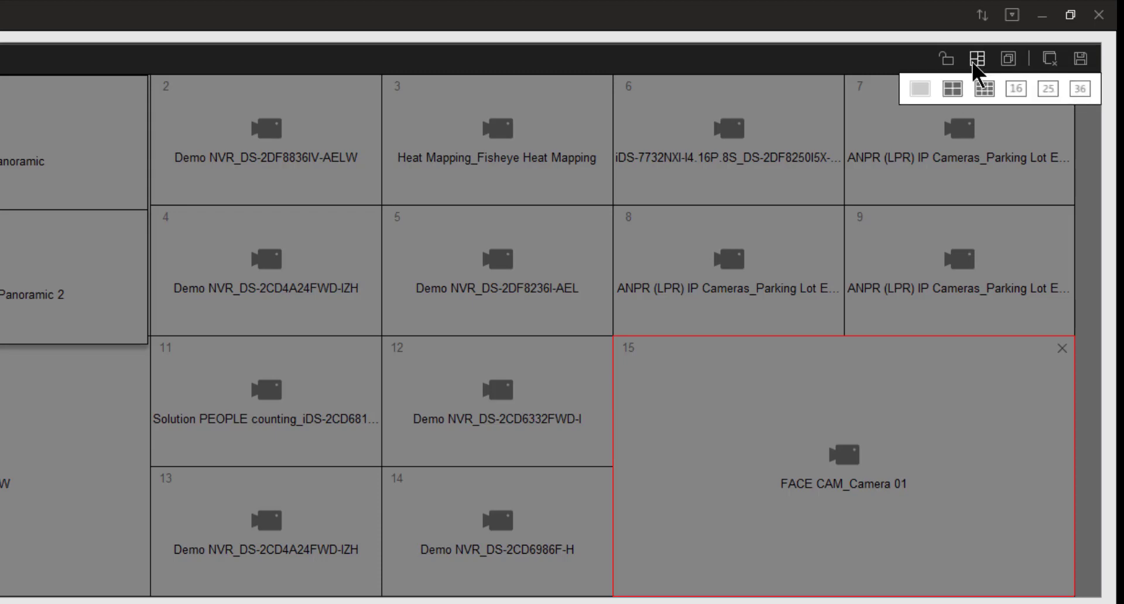
left_click(953, 89)
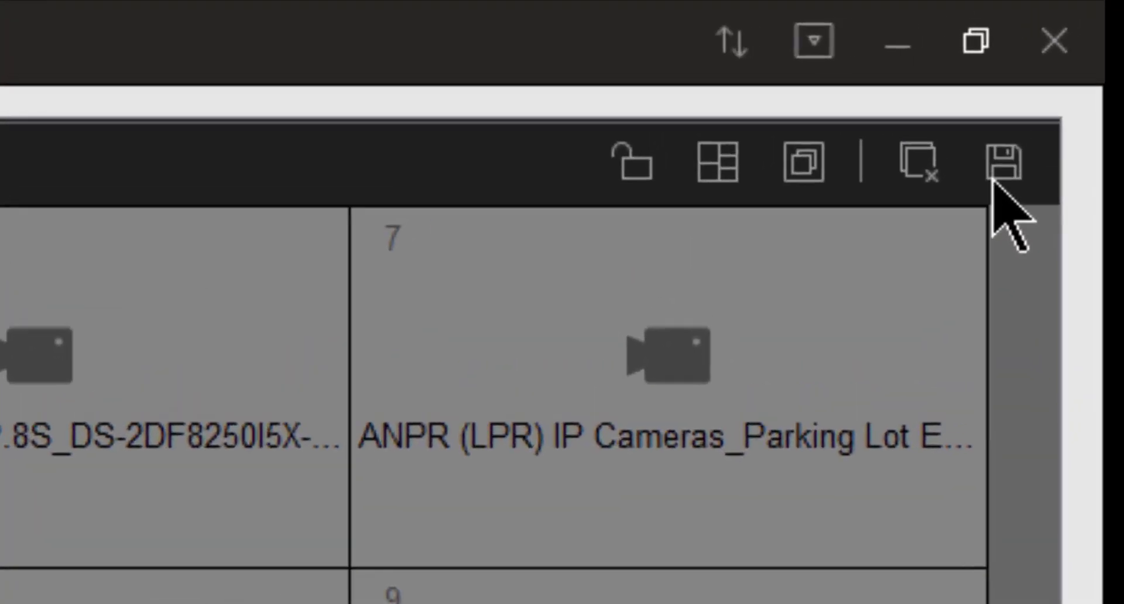
Save the modified wall layout to the current view and open the list of saved views.
left_click(994, 167)
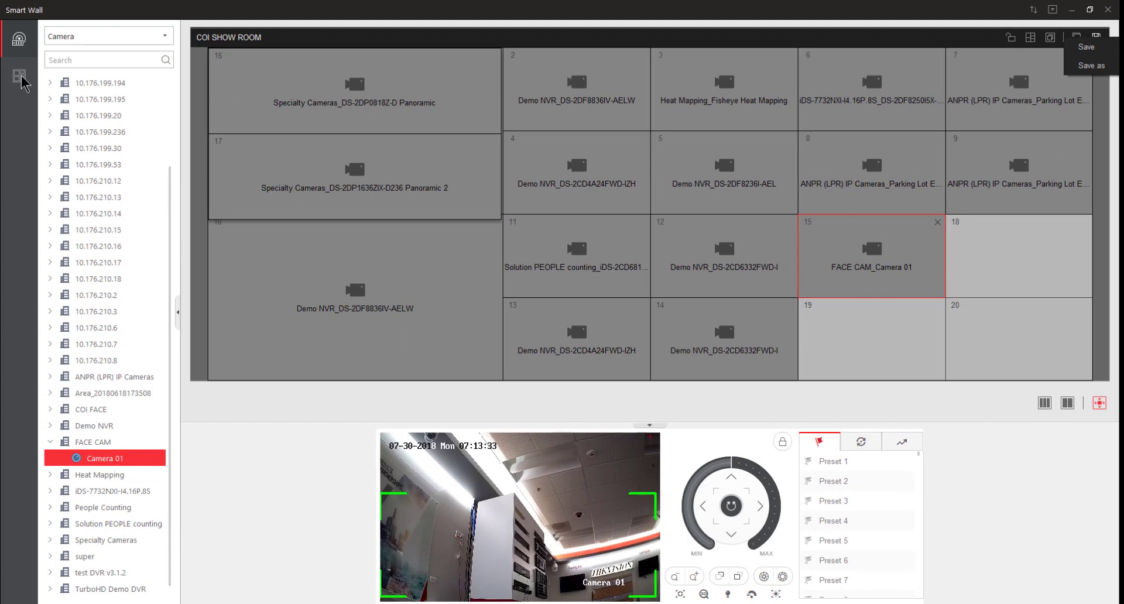
left_click(21, 79)
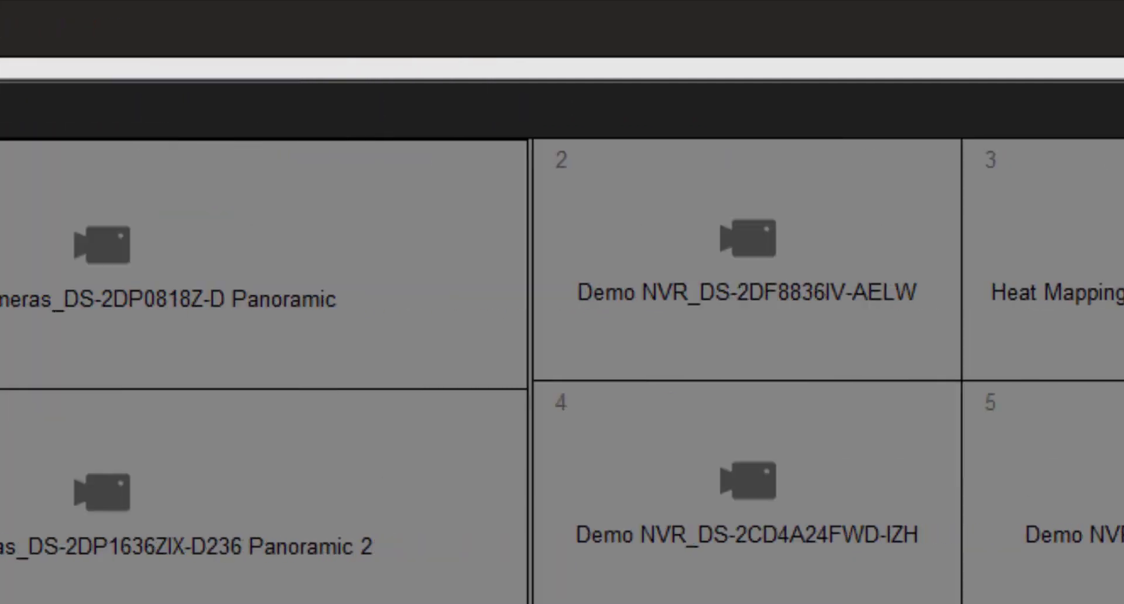
left_click(974, 105)
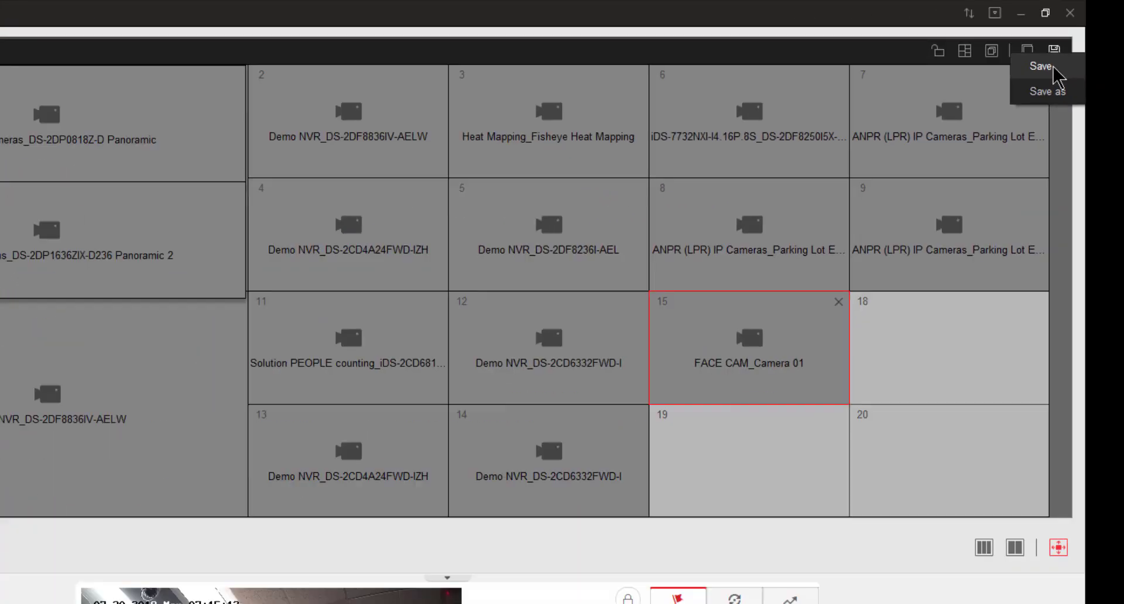
left_click(1049, 66)
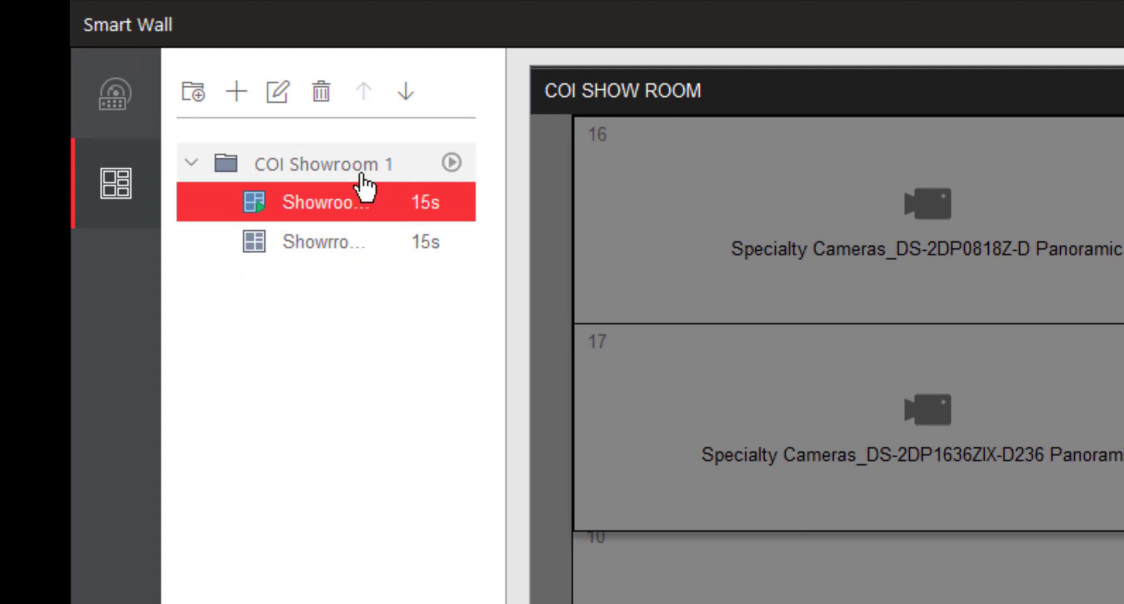
Start auto-switching the COI Showroom 1 view group and set its first view's custom display time to 15 s.
left_click(456, 170)
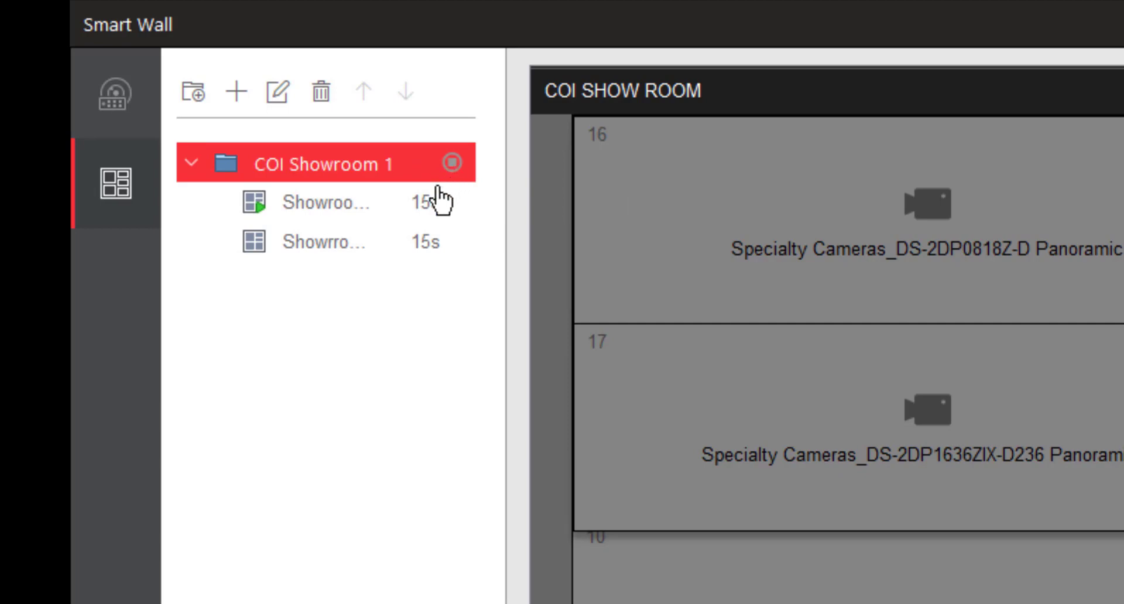
left_click(458, 214)
left_click(454, 202)
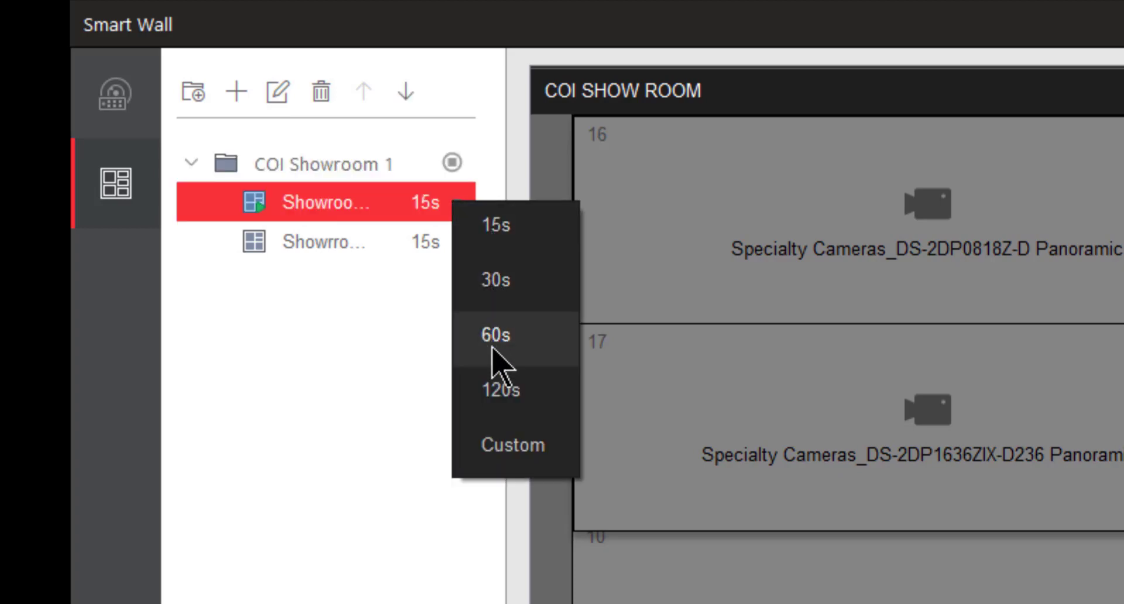
left_click(500, 447)
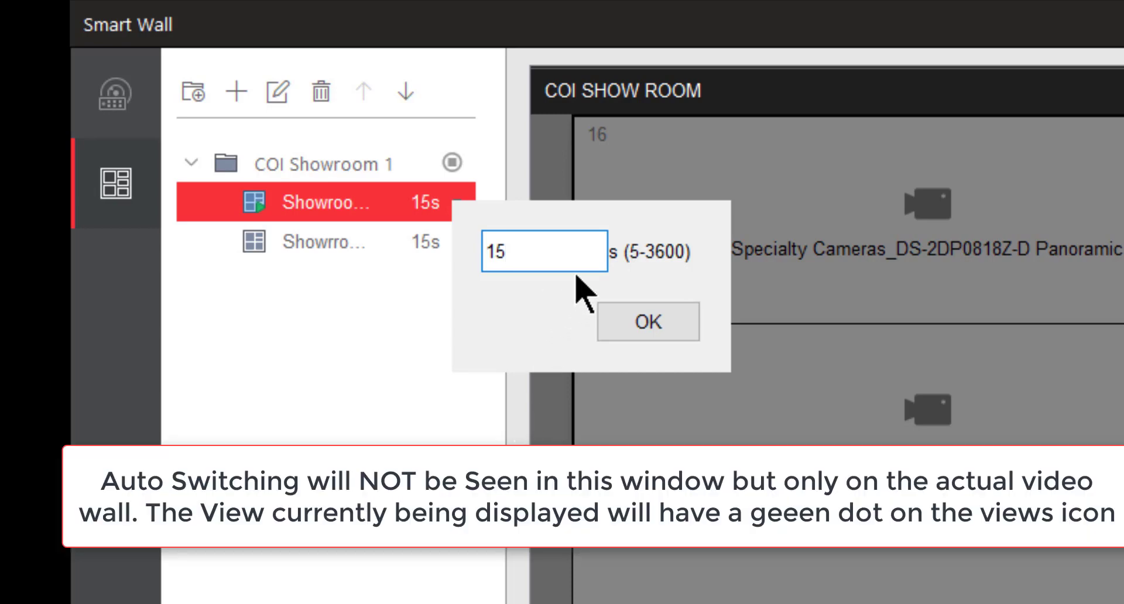
left_click(618, 322)
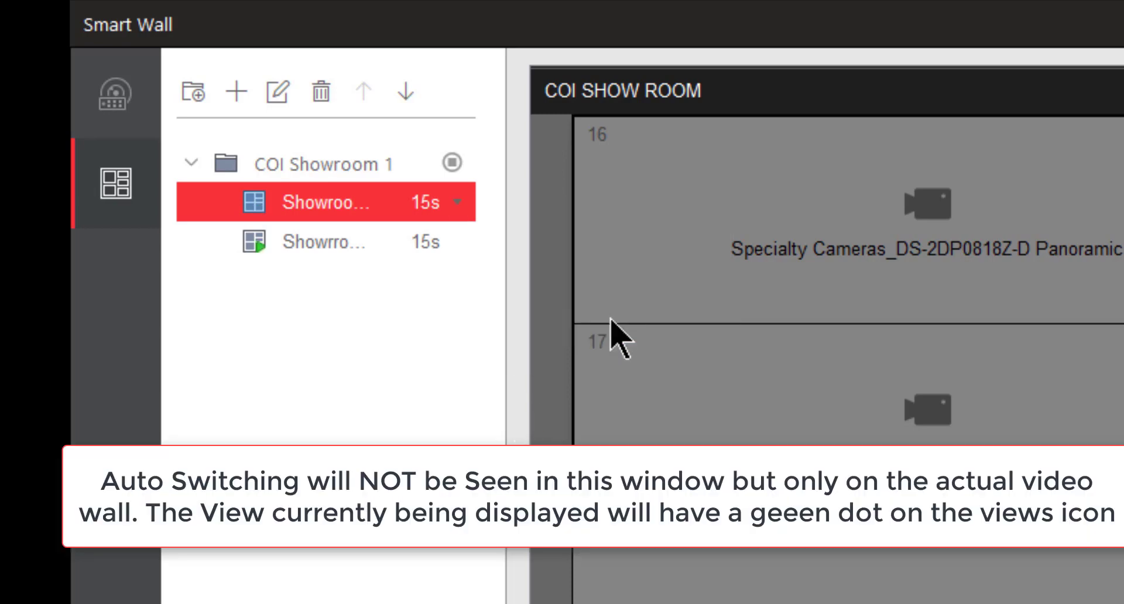
Stop auto-switching COI Showroom 1 and correct the second view's name to Showroom Thermal.
left_click(451, 173)
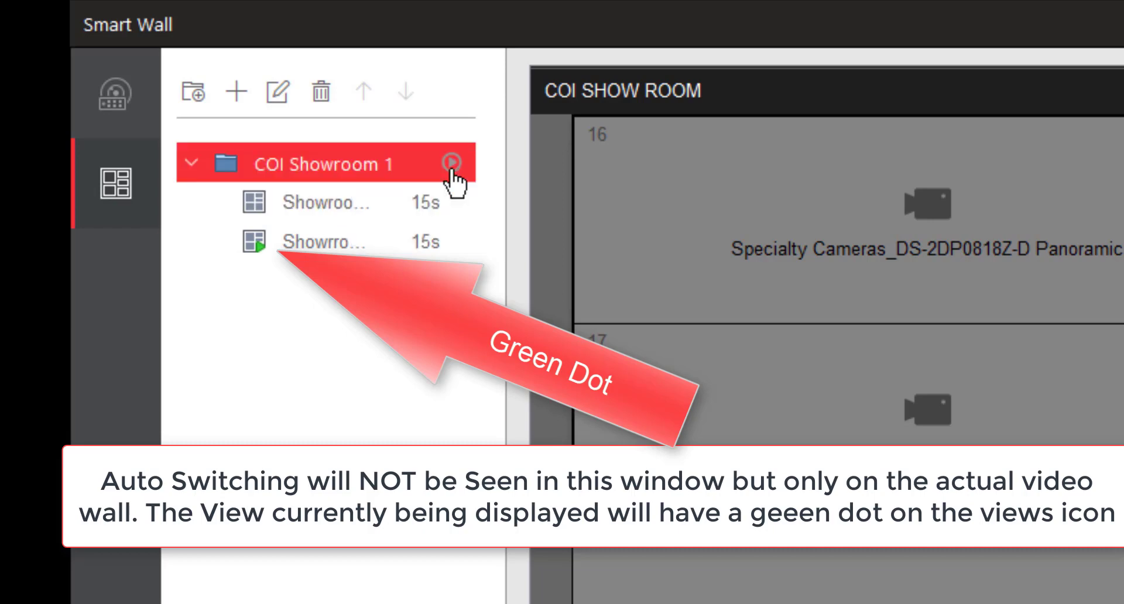
left_click(343, 244)
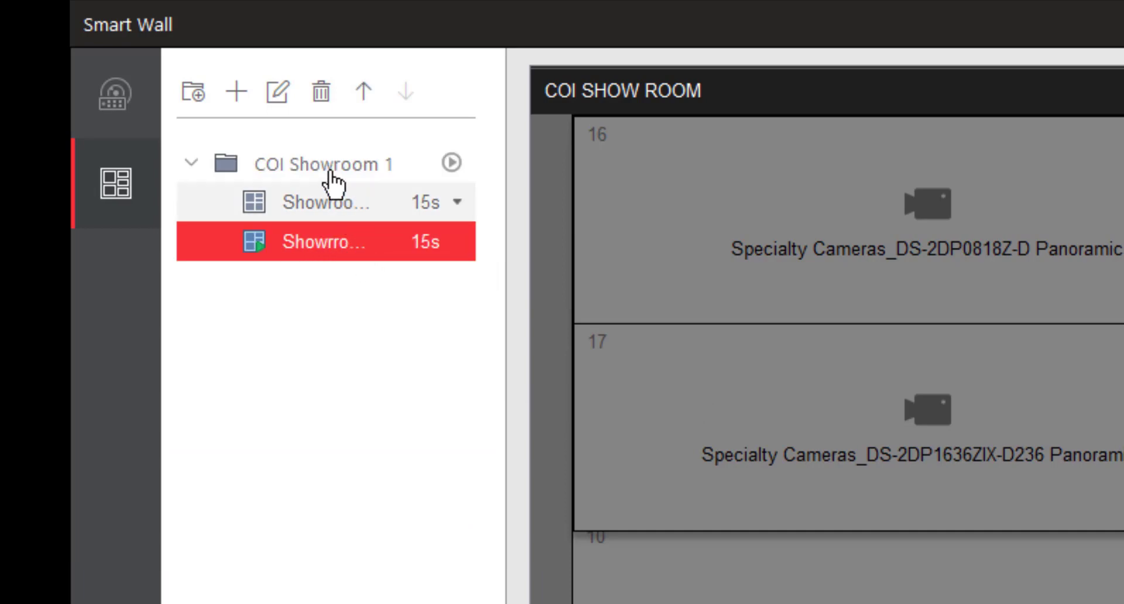
left_click(280, 94)
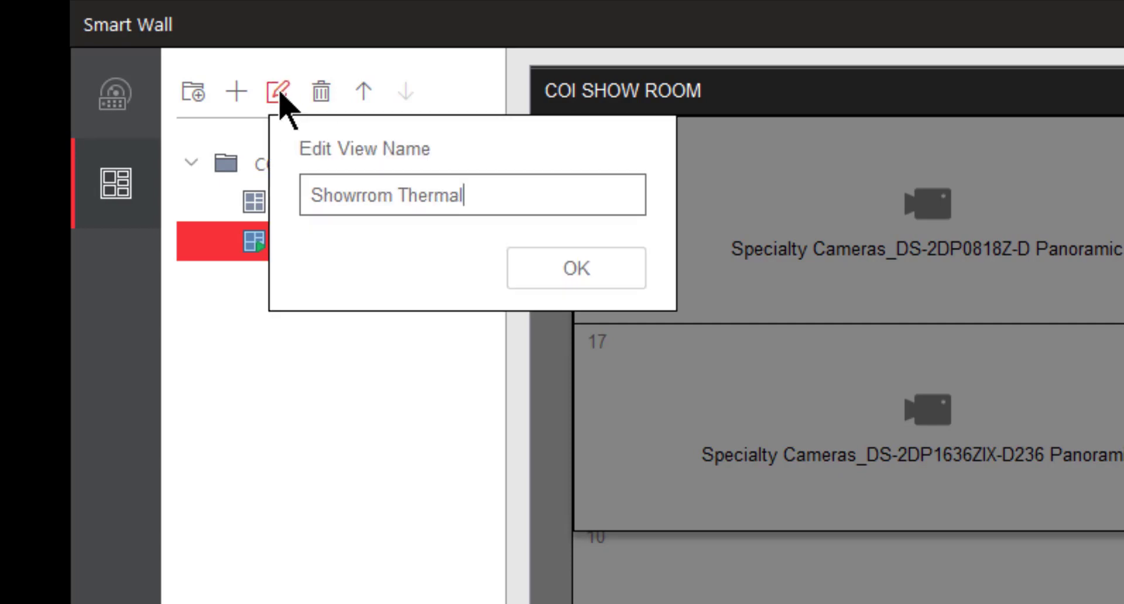
left_click(359, 195)
left_click(369, 195)
key("BackSpace")
type("o")
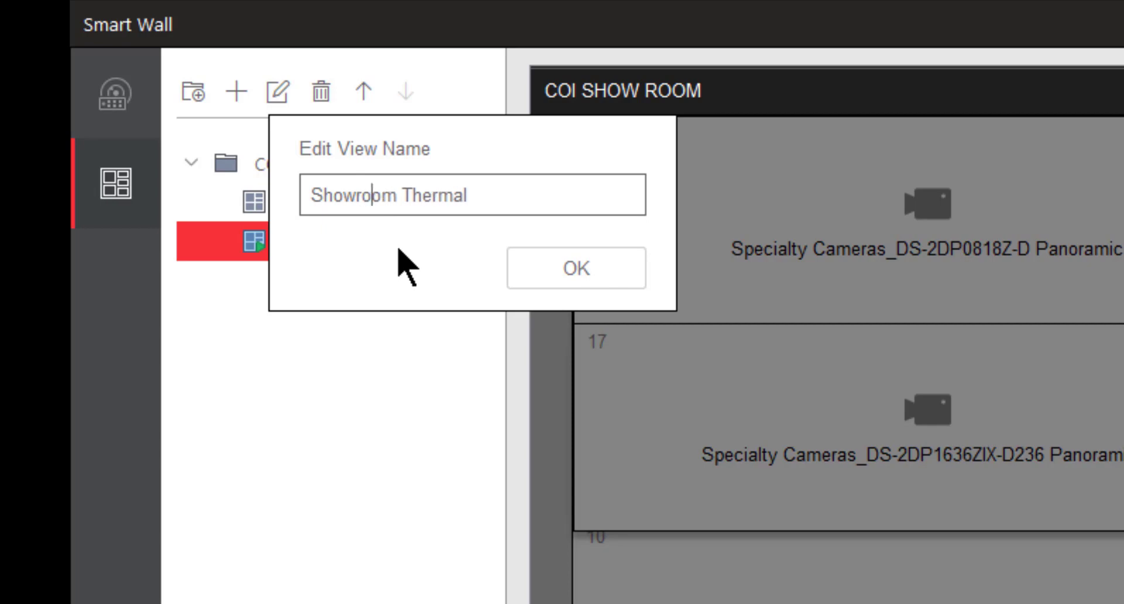
left_click(587, 267)
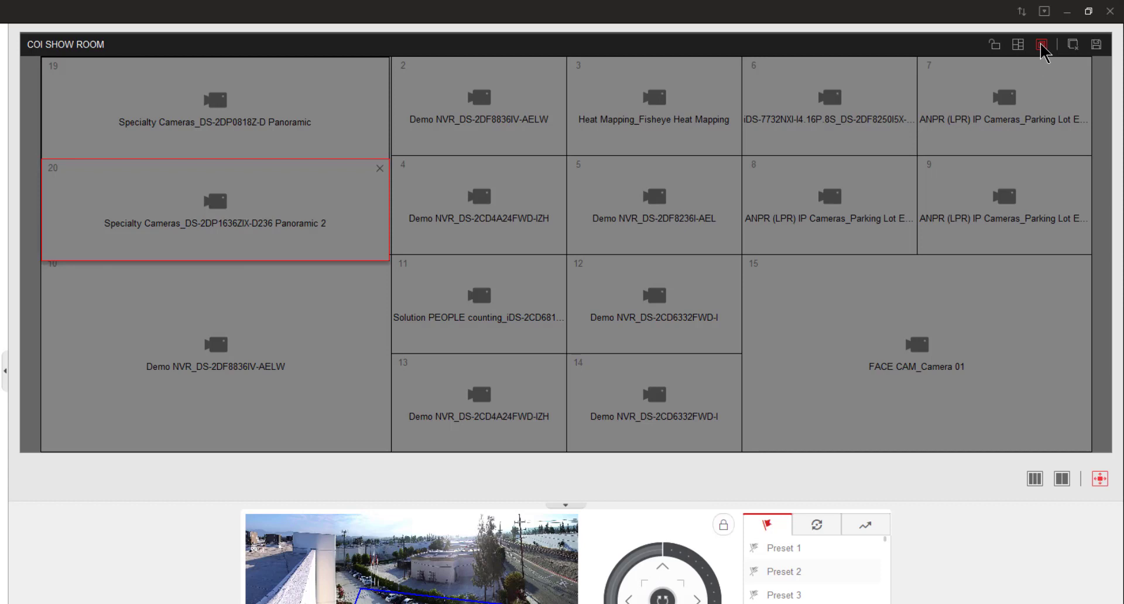
Draw a floating window overlapping windows 4, 5, 11 and 12, and assign Demo NVR's Camera 01 to it.
left_click(1041, 44)
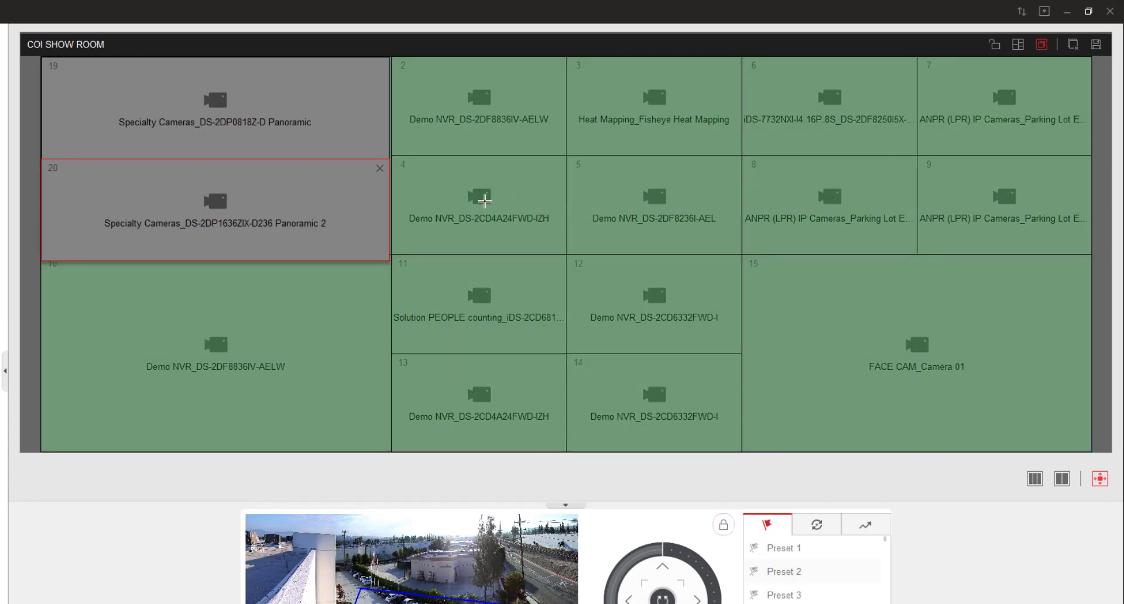
left_click_drag(488, 201, 701, 311)
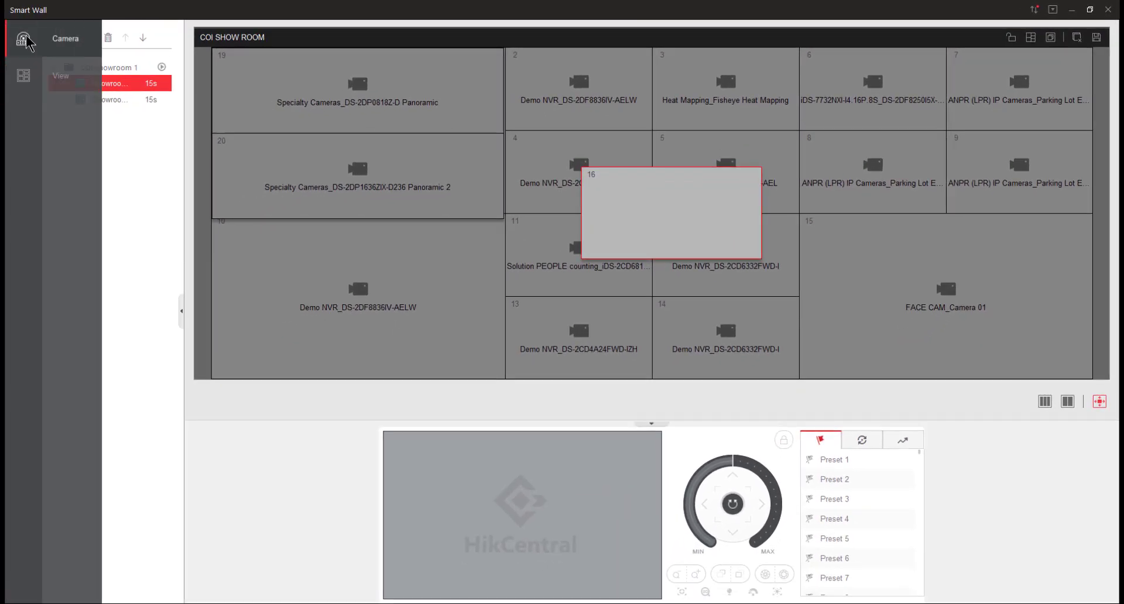
left_click(25, 40)
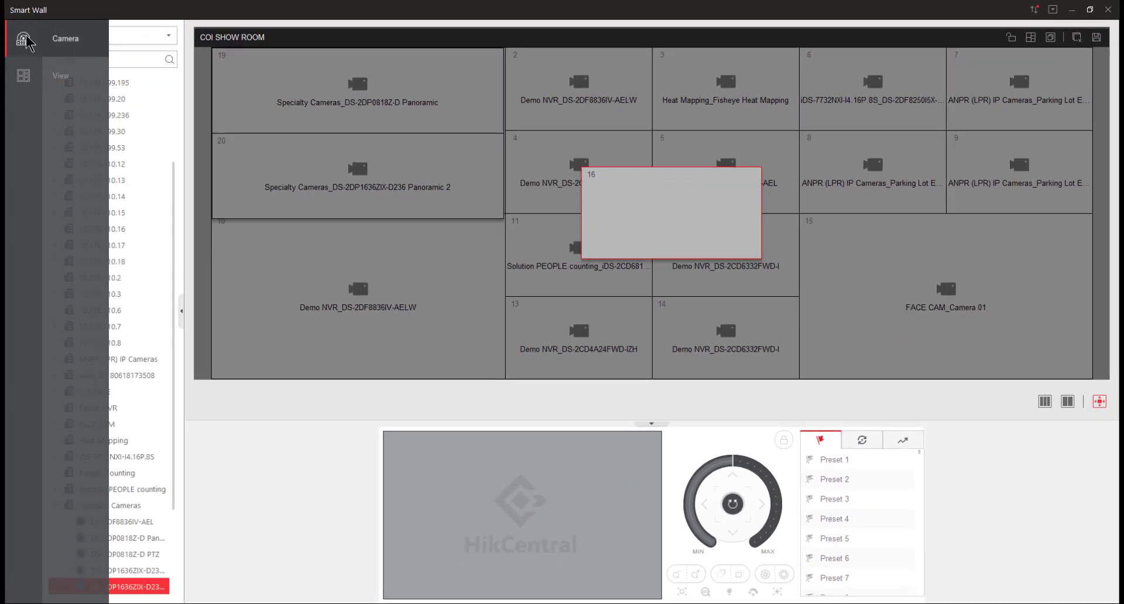
left_click(59, 309)
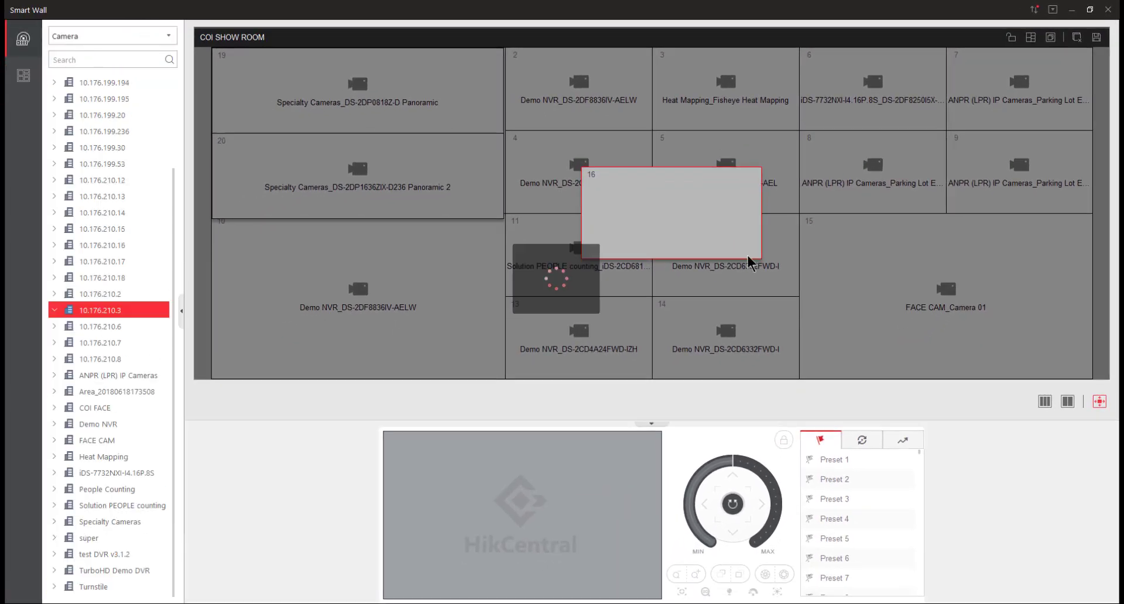
left_click(422, 314)
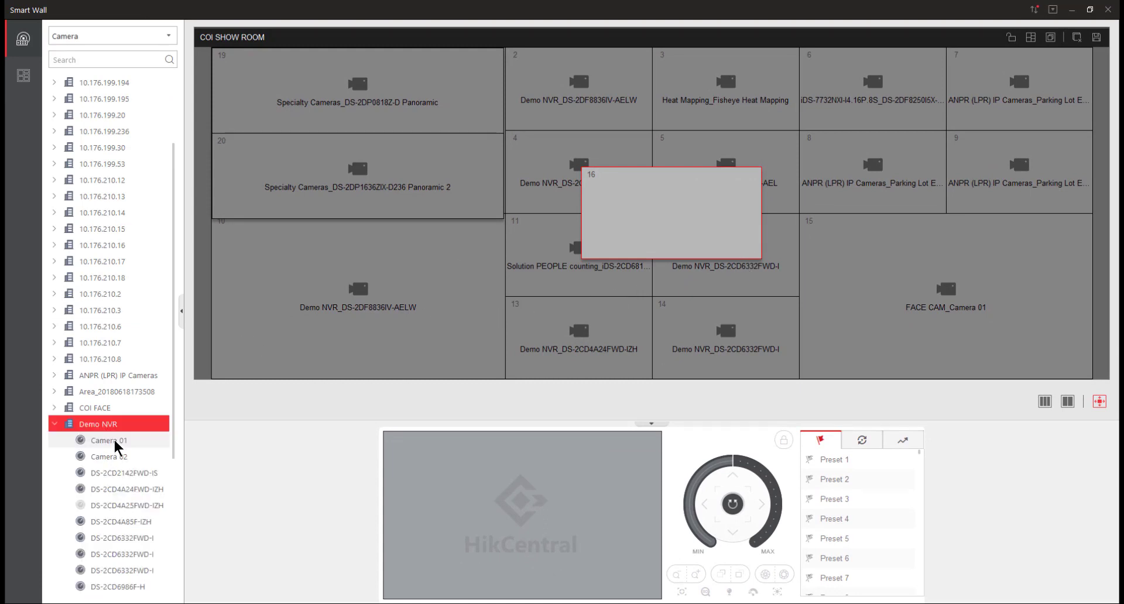
left_click_drag(113, 445, 748, 258)
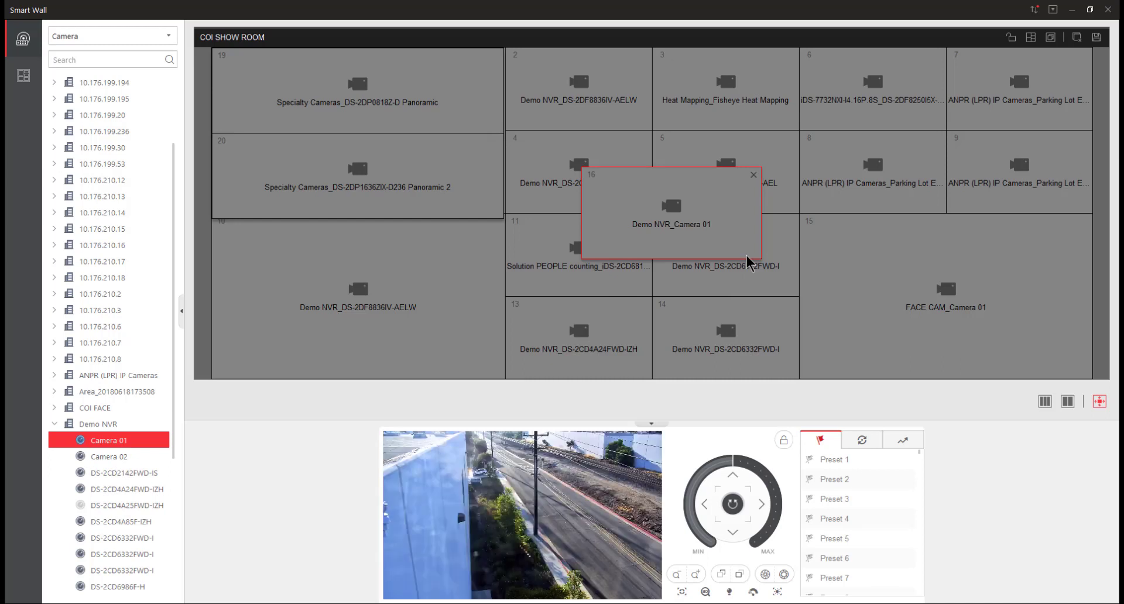
Remove Camera 01 from the floating window and close Smart Wall.
left_click(754, 174)
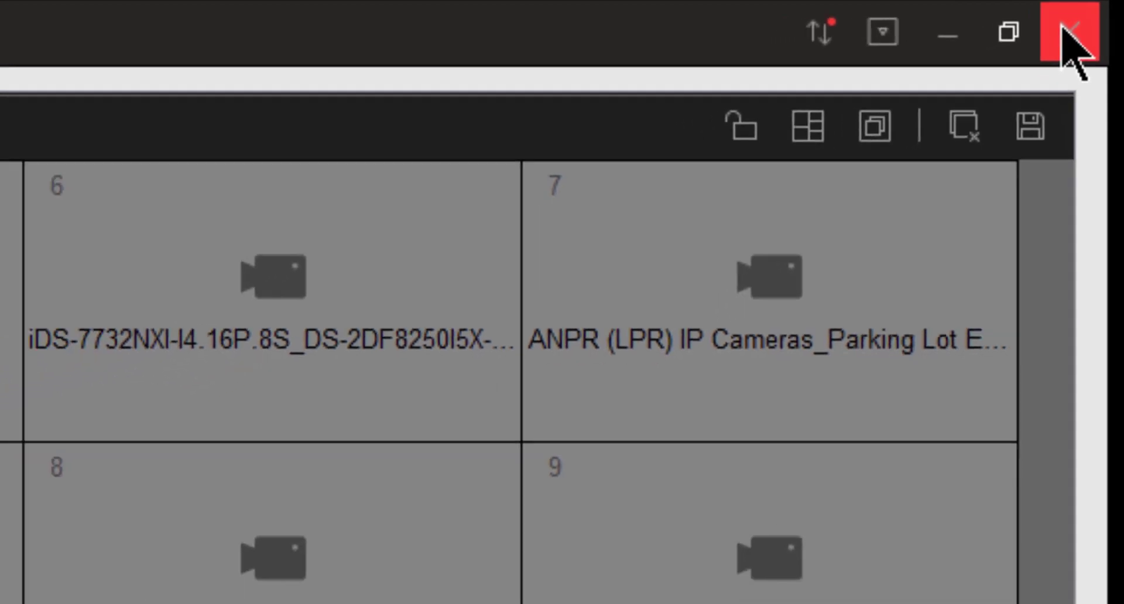
left_click(1063, 28)
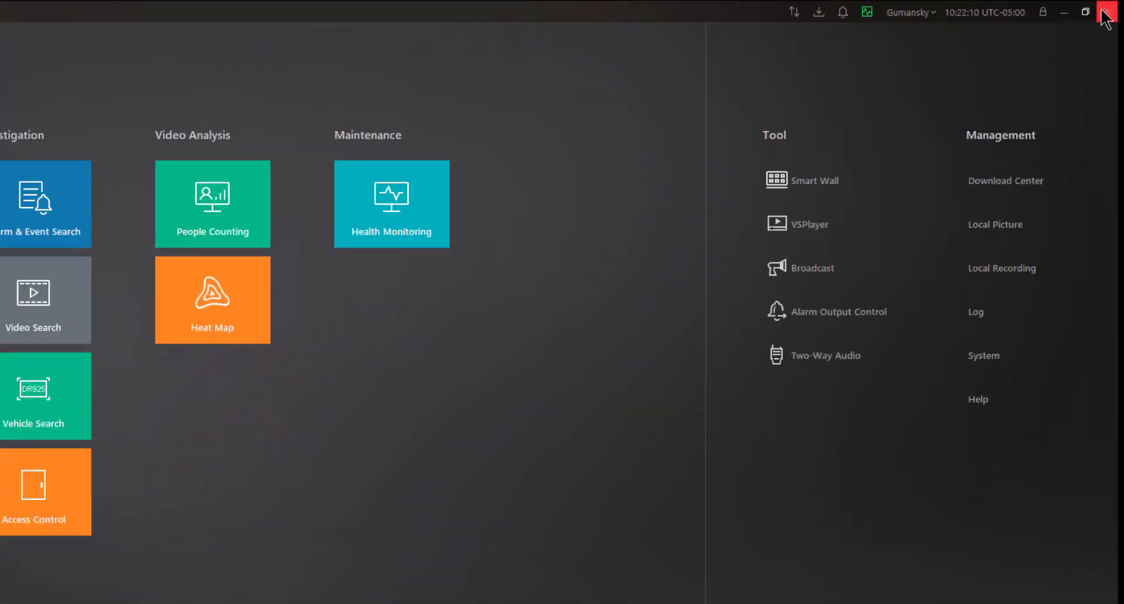